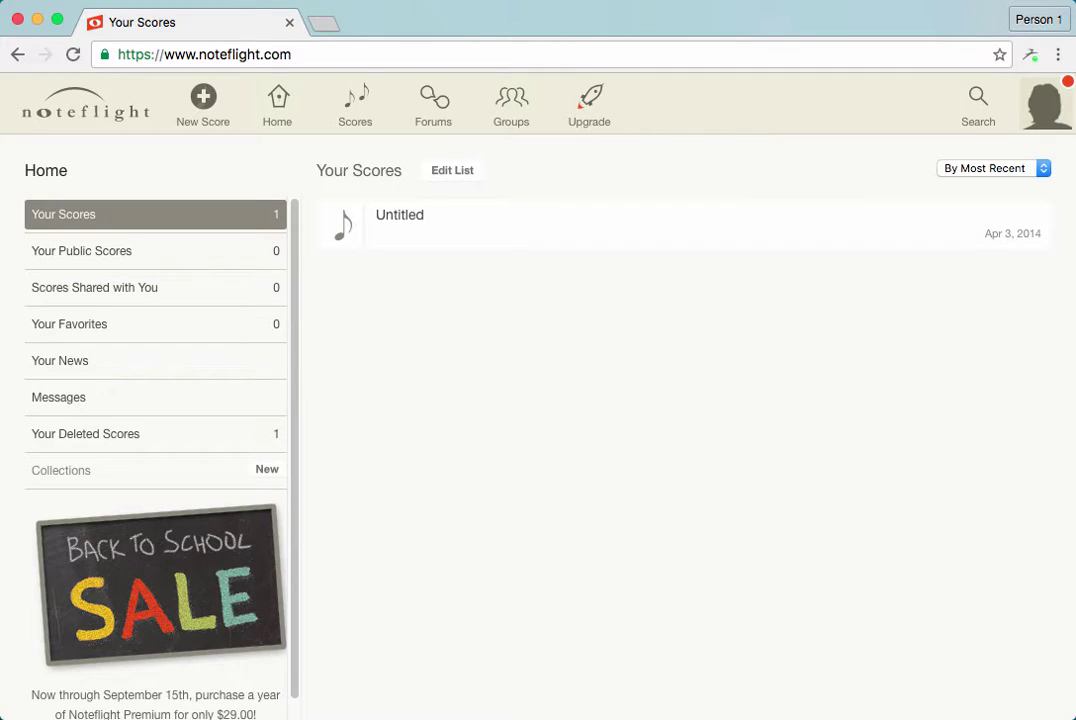
Load the pasted Rhythm Transcriptions (Sept. 8) score address in a new browser tab
key("ctrl+t")
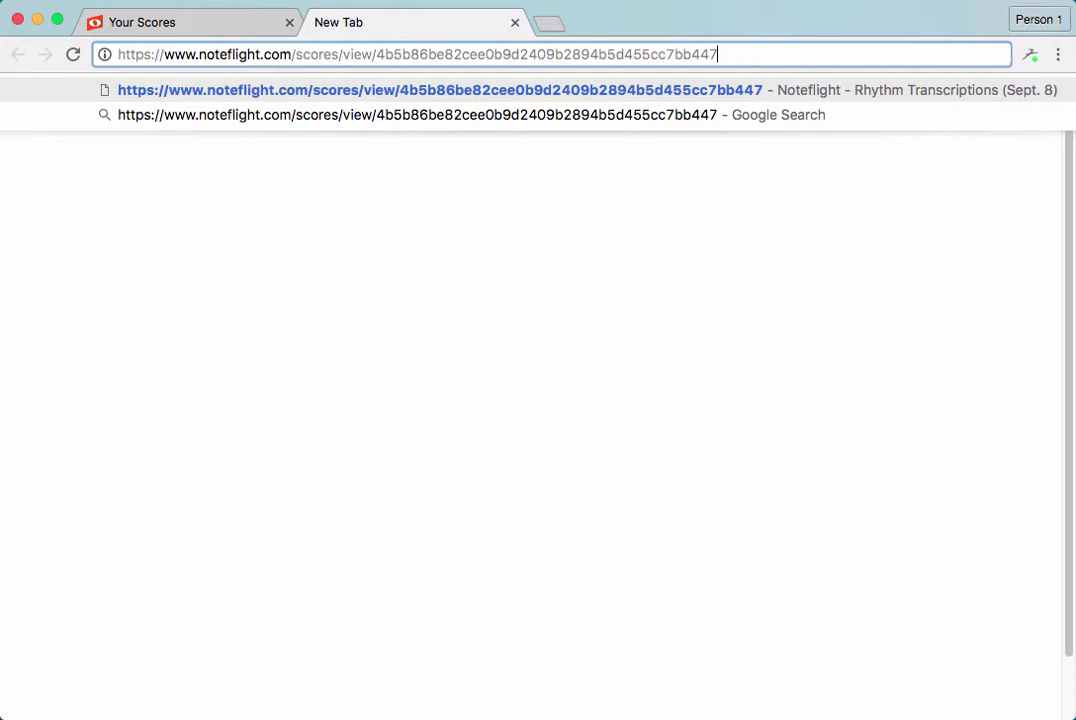
key("Return")
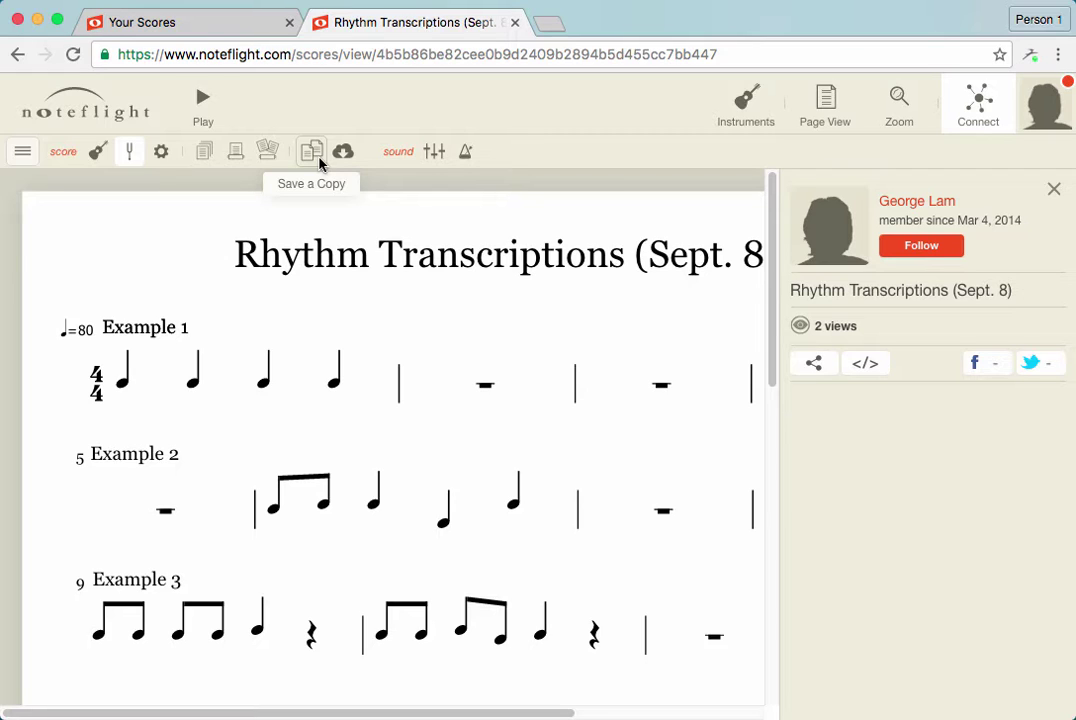
Reveal the score toolbar and save an editable copy of Rhythm Transcriptions (Sept. 8)
left_click(22, 153)
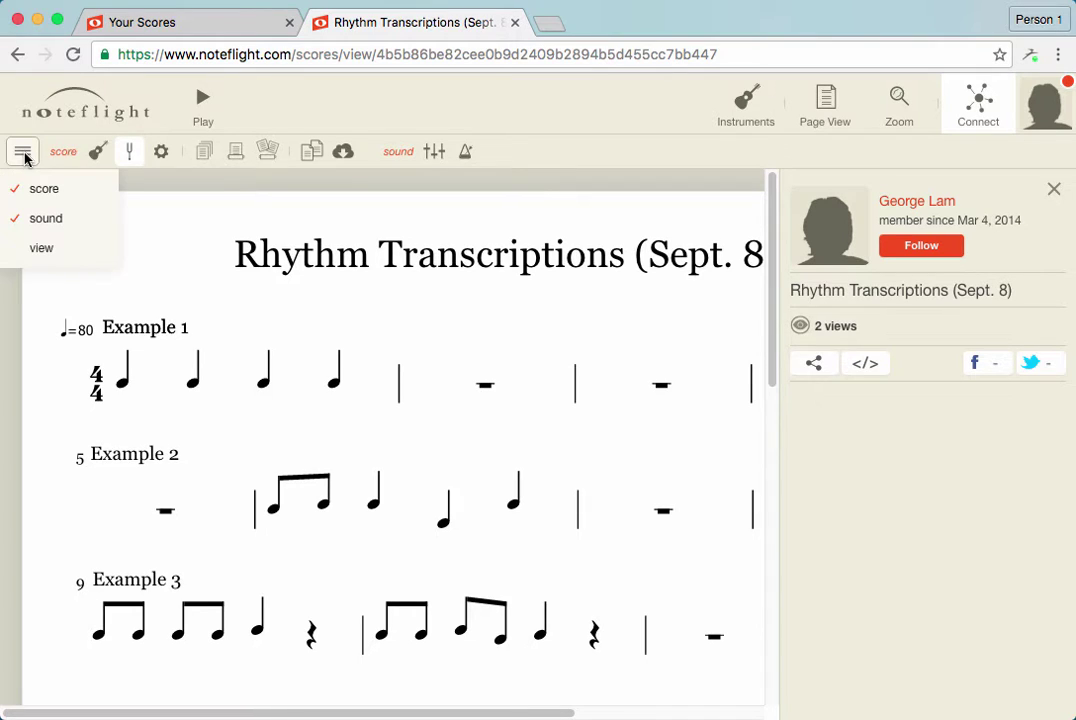
mouse_move(32, 190)
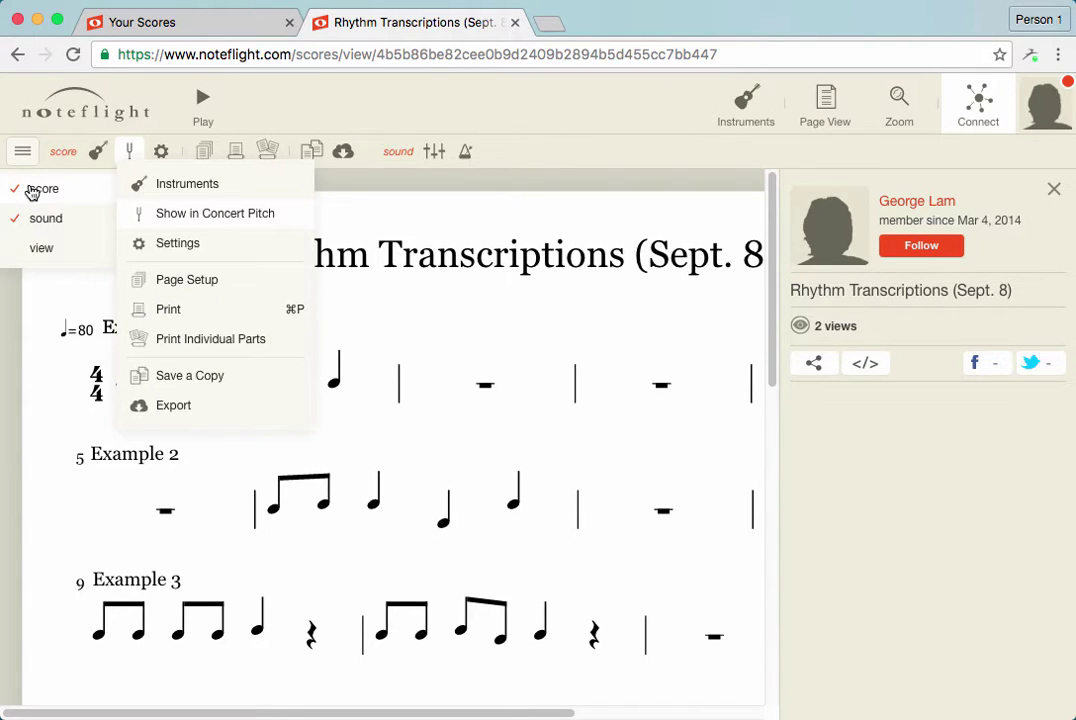
left_click(308, 152)
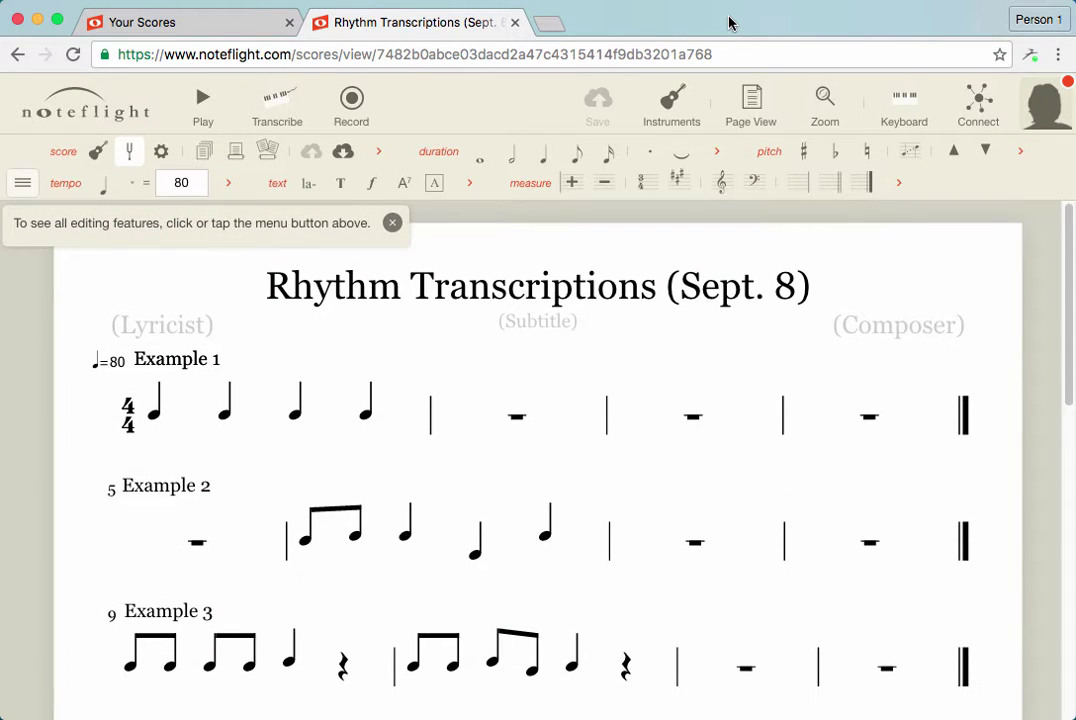
left_click(199, 32)
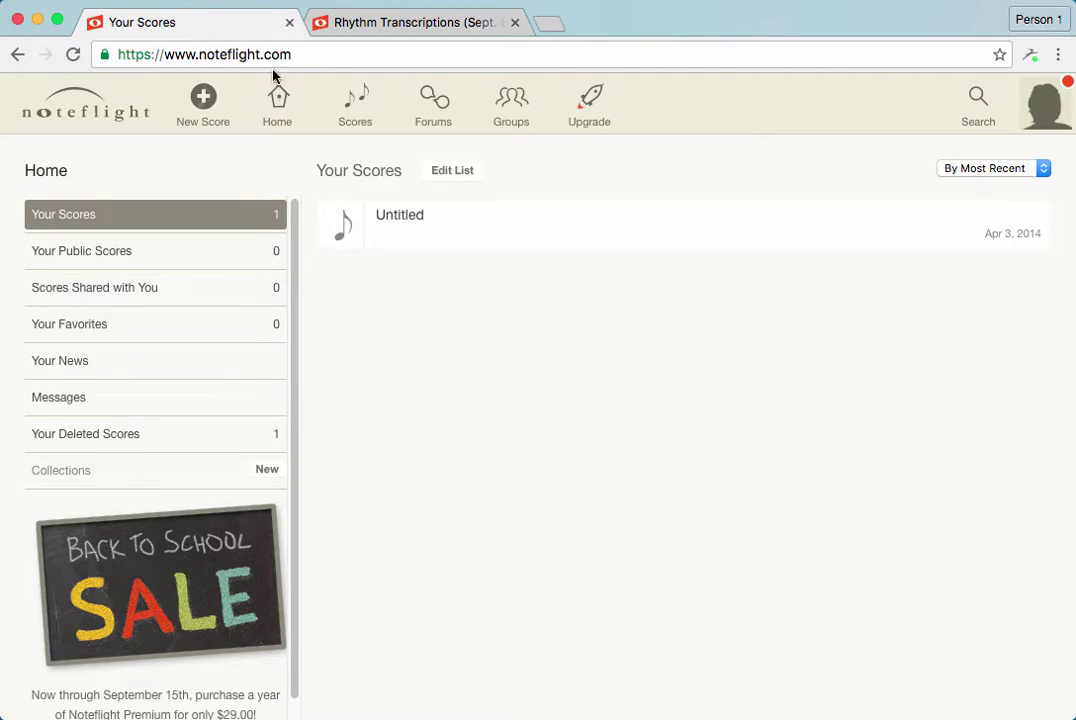
left_click(277, 97)
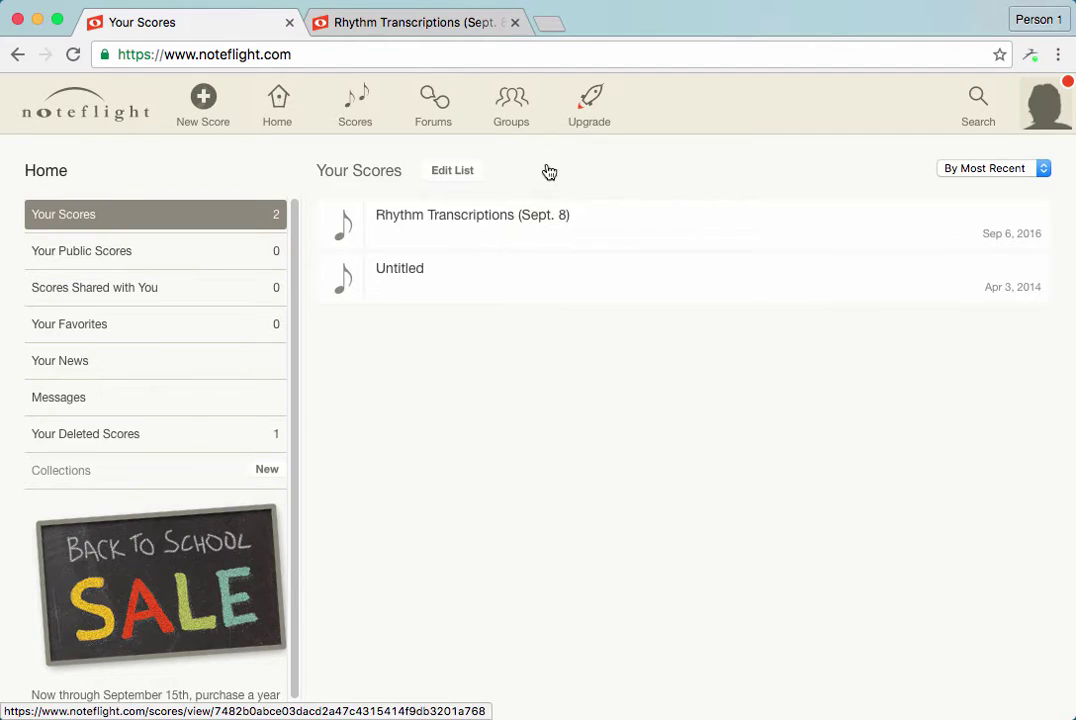
left_click(444, 22)
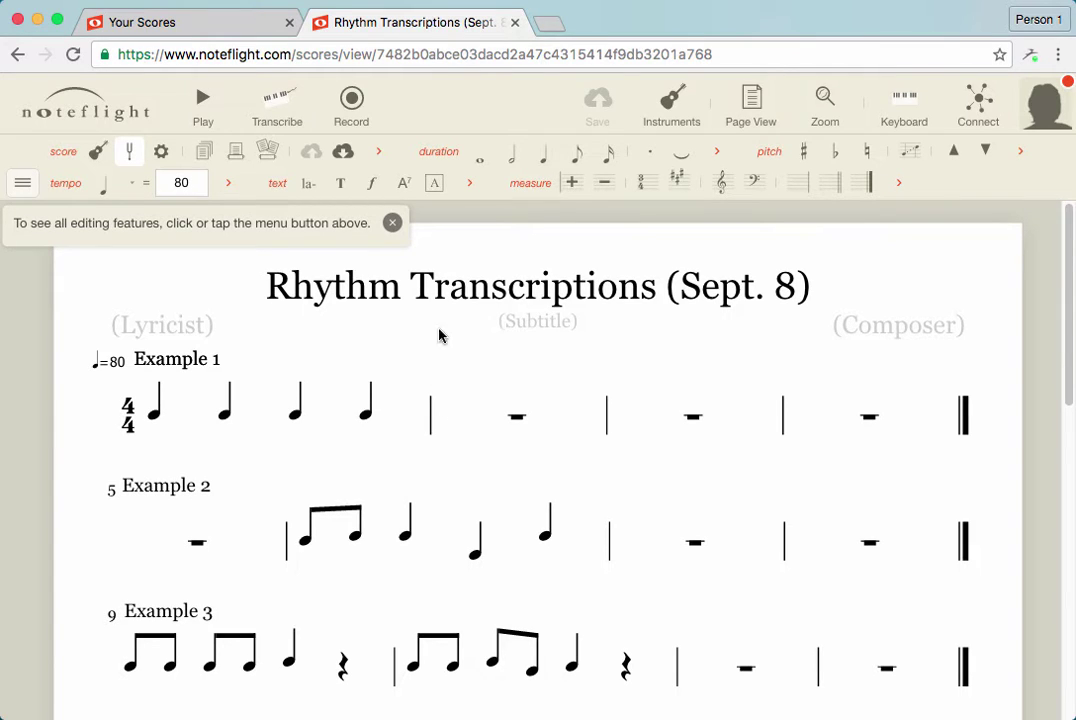
Close the editing-features tip, then briefly play the copied score and stop it
left_click(392, 223)
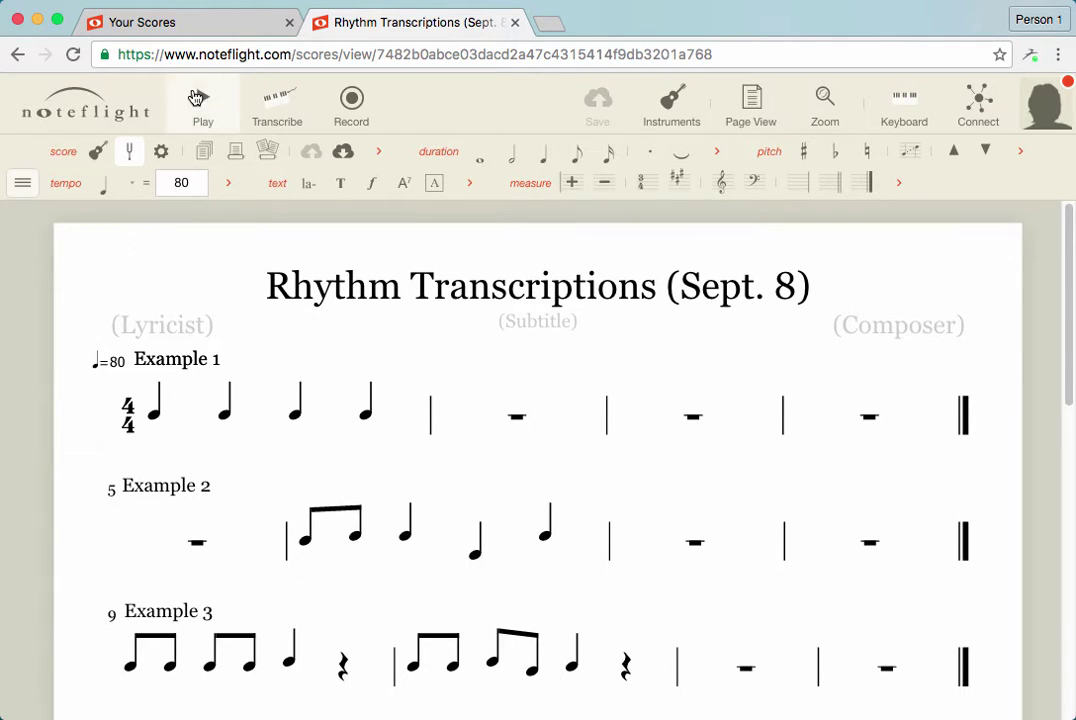
left_click(196, 97)
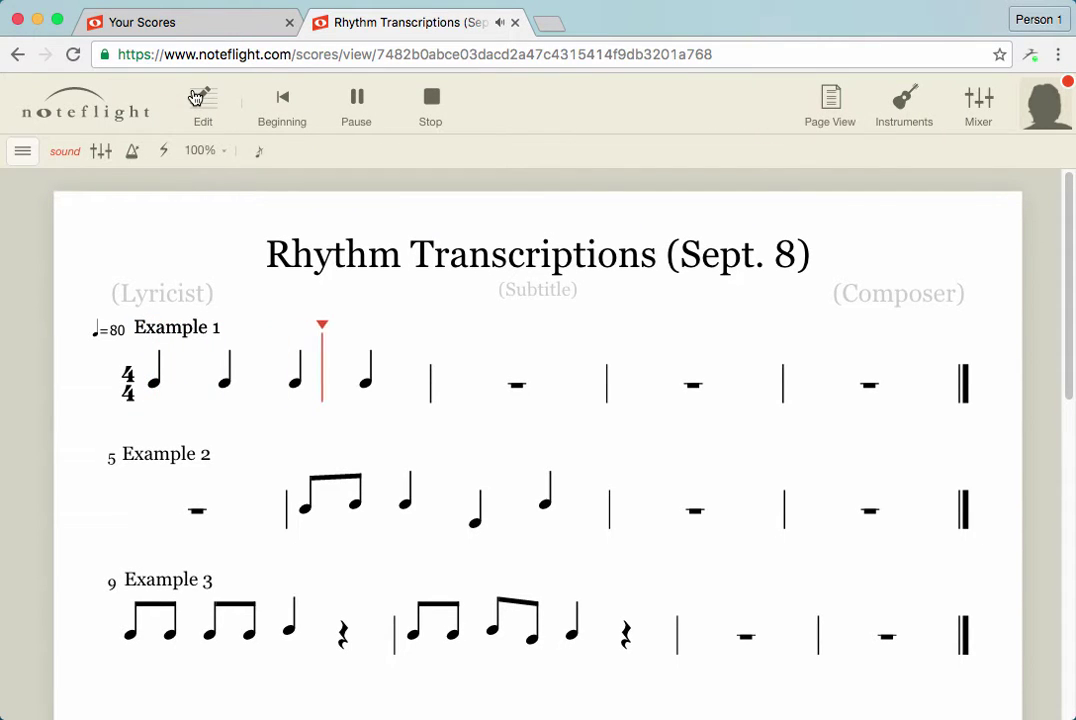
left_click(425, 100)
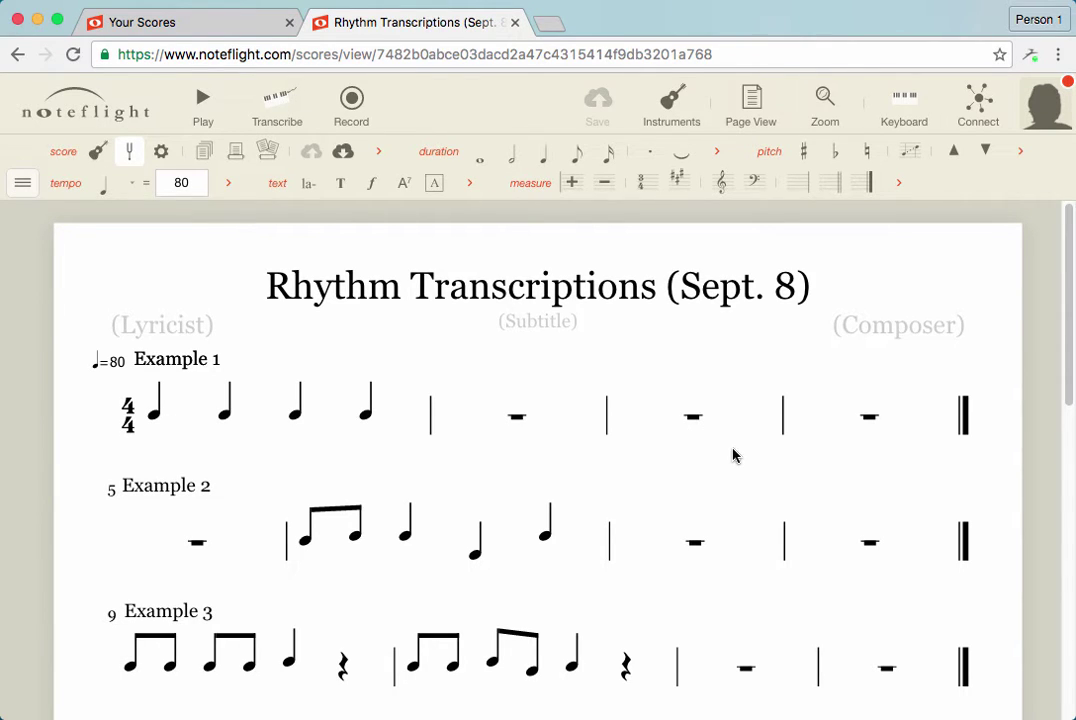
Replace the whole rest in Example 1 measure 2 with three quarter notes
left_click(517, 421)
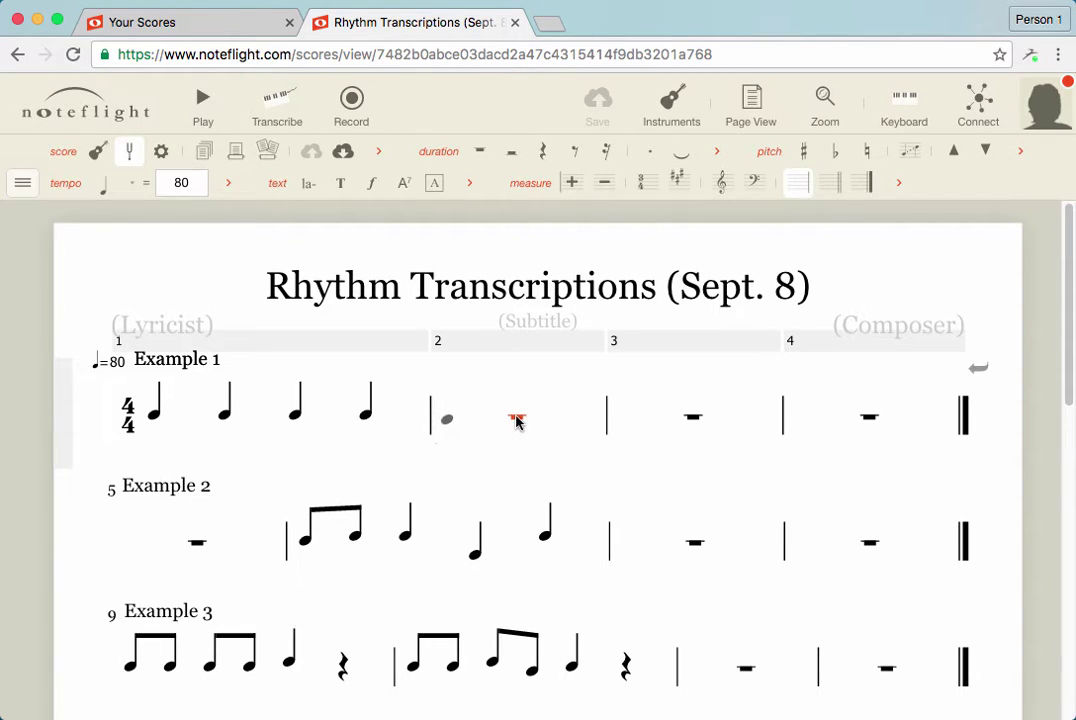
left_click(692, 418)
left_click(518, 421)
left_click(447, 418)
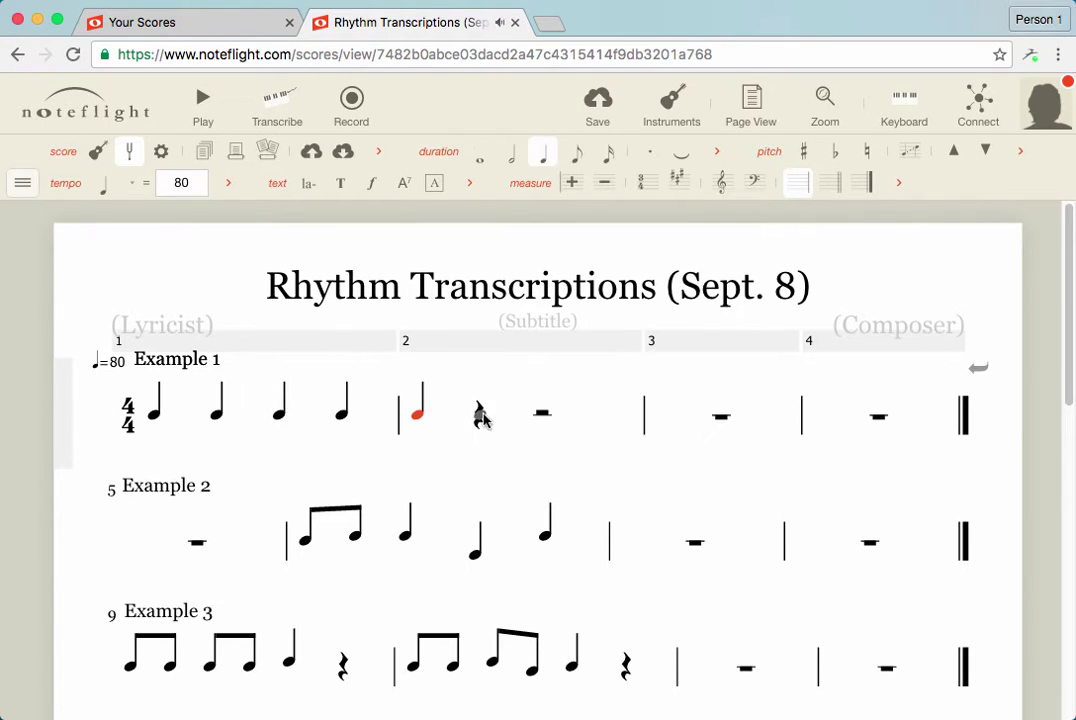
left_click(478, 416)
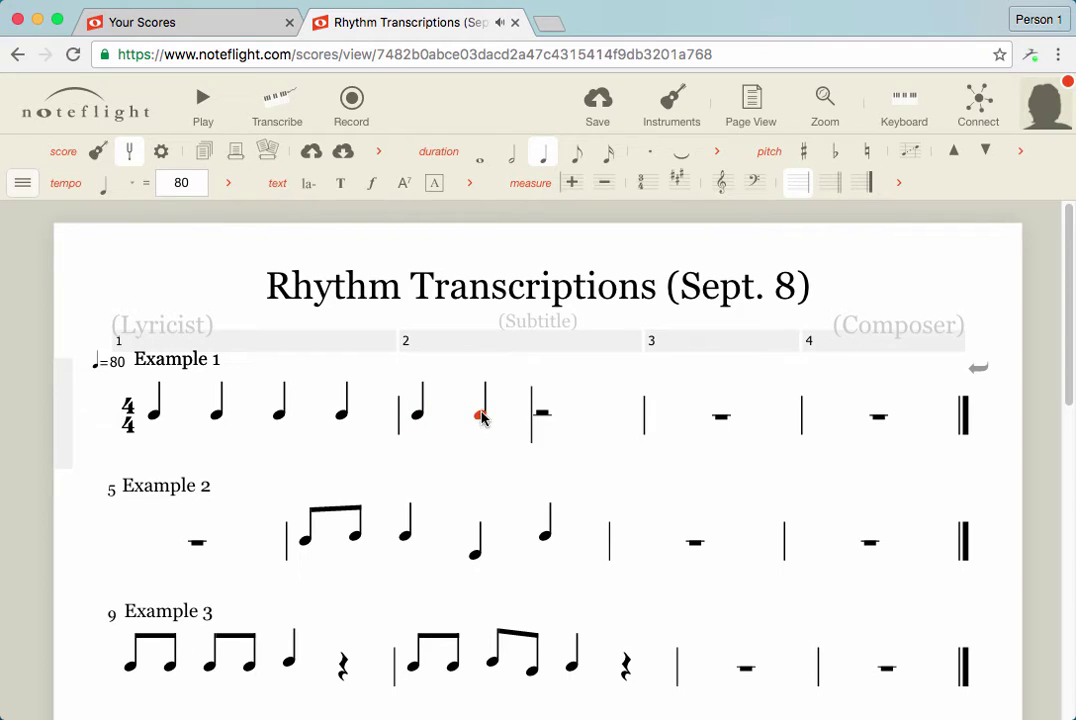
left_click(538, 414)
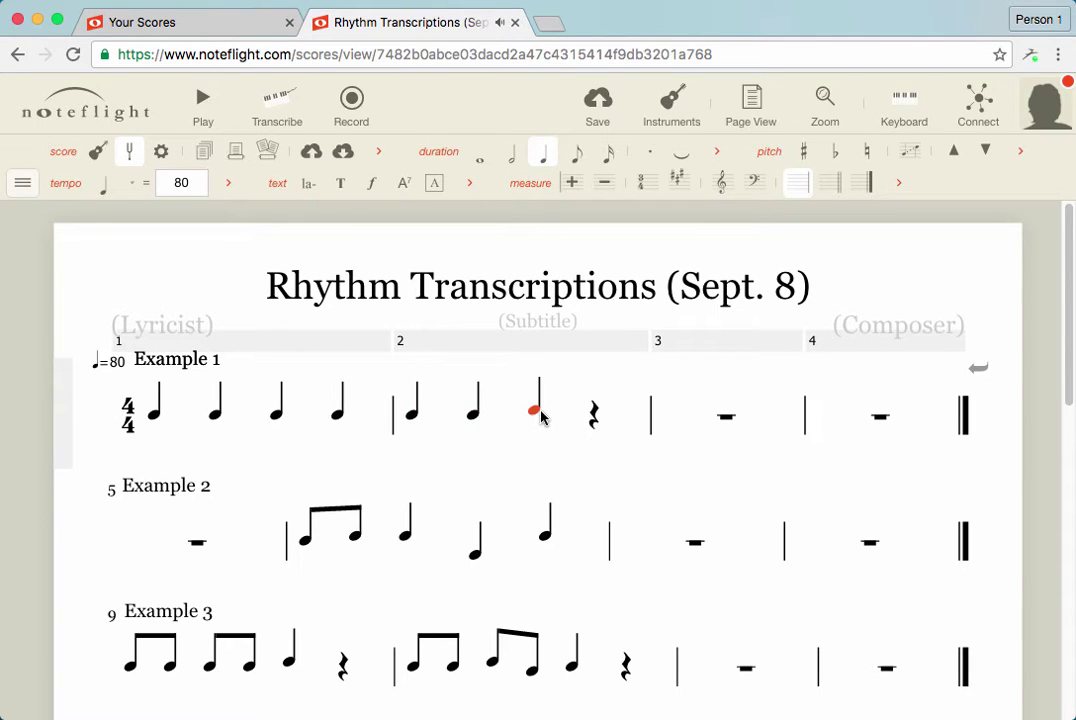
Fix measure 2 durations to three quarters plus a quarter rest, raising the beat-3 note one step
left_click(512, 156)
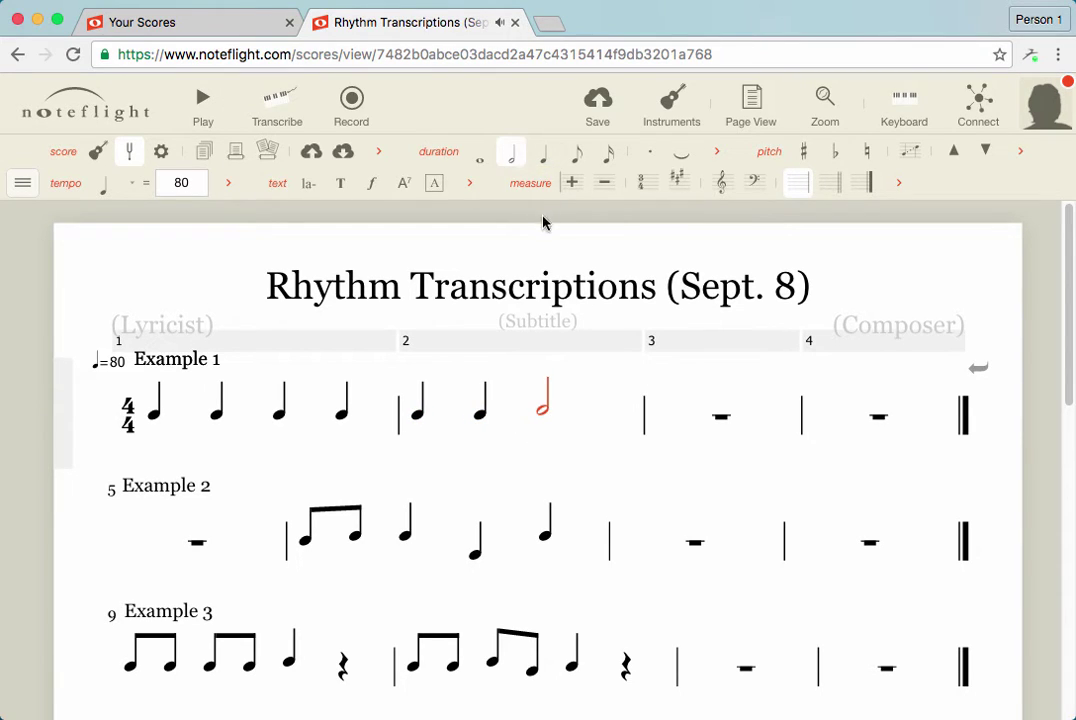
left_click(481, 418)
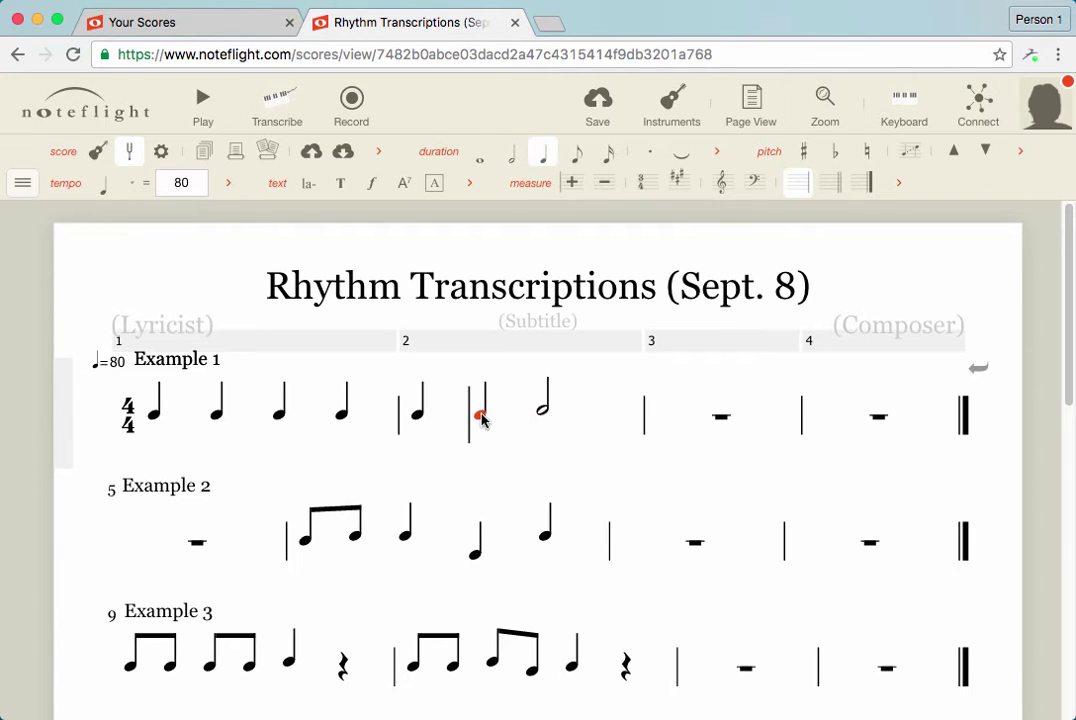
left_click(512, 158)
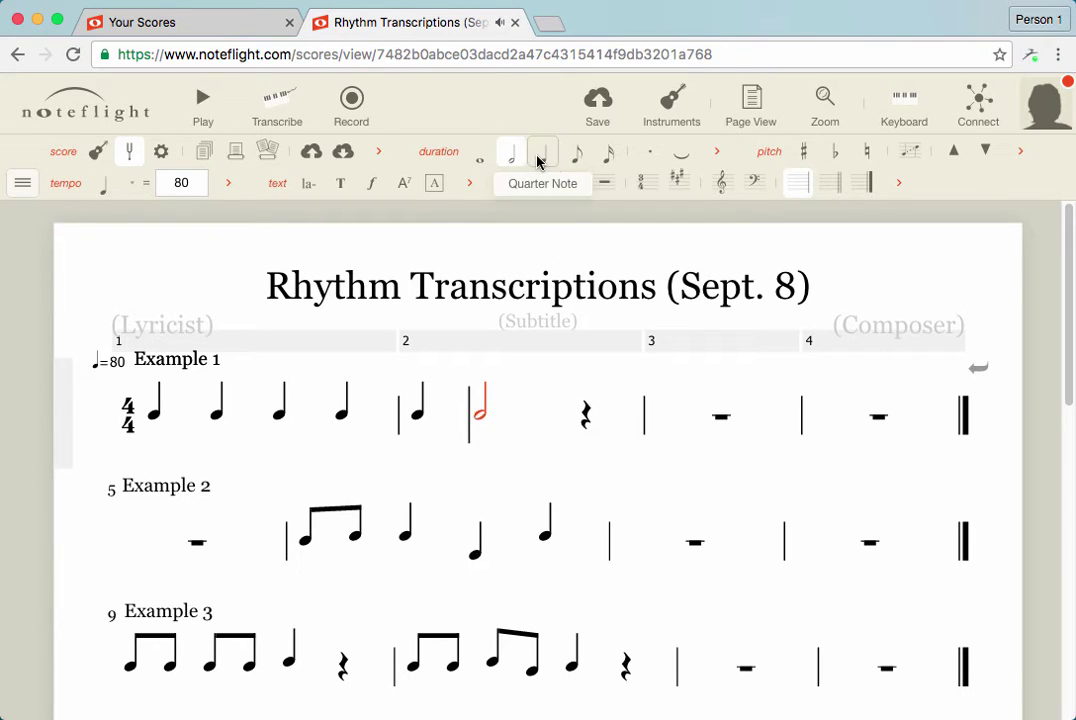
left_click(540, 160)
left_click(543, 414)
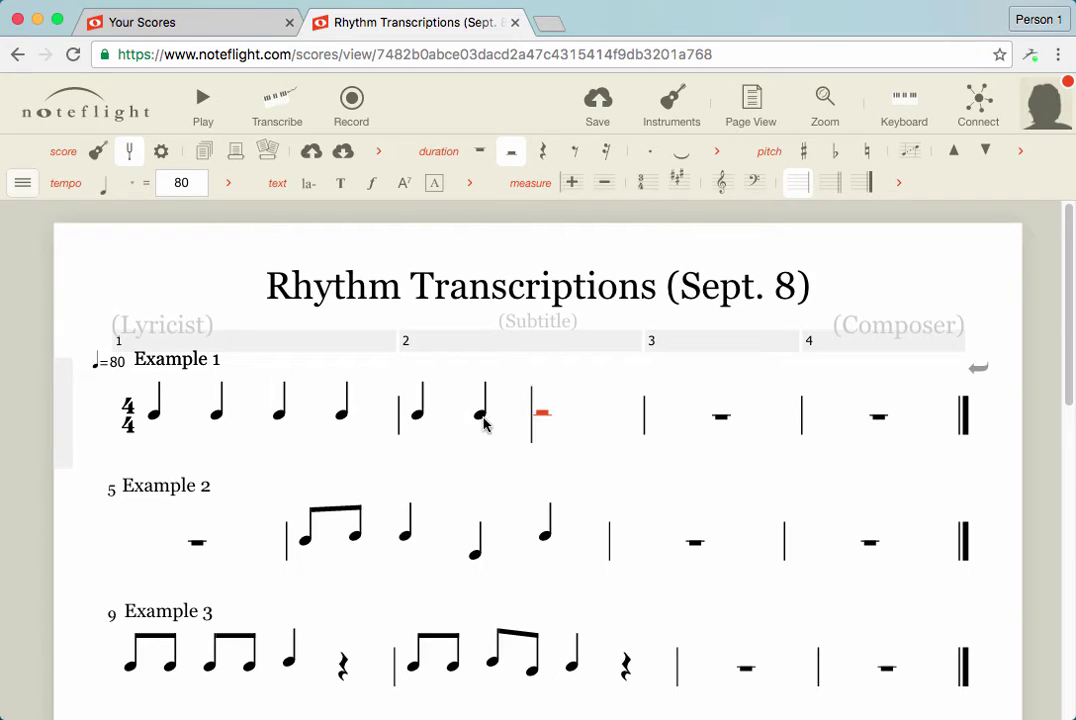
left_click(537, 418)
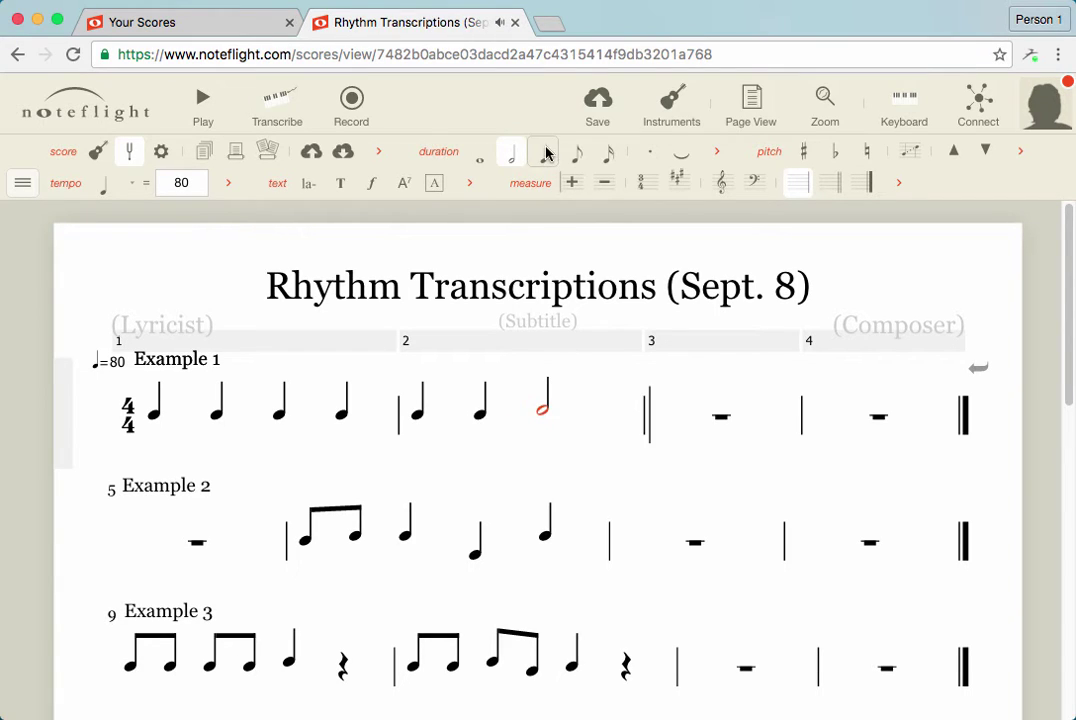
left_click(535, 411)
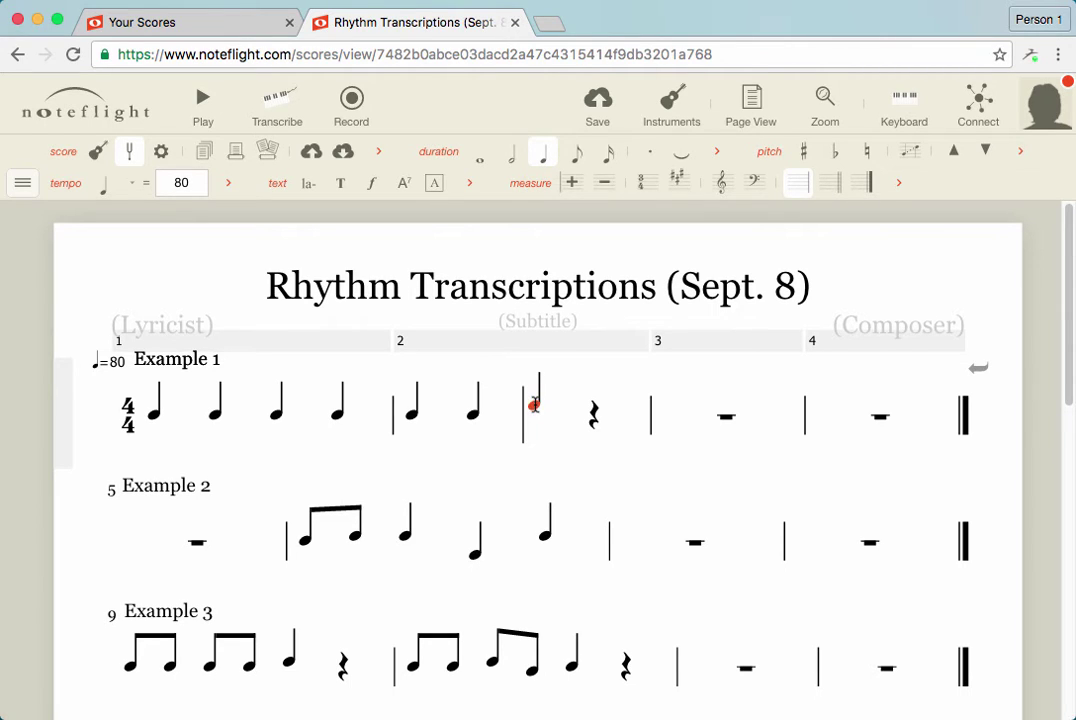
mouse_move(535, 405)
left_mouse_down()
mouse_move(538, 377)
mouse_move(539, 439)
mouse_move(539, 428)
left_mouse_up()
Save the score, export Rhythm Transcriptions (Sept. 8).pdf, and open the downloaded PDF
left_click(614, 116)
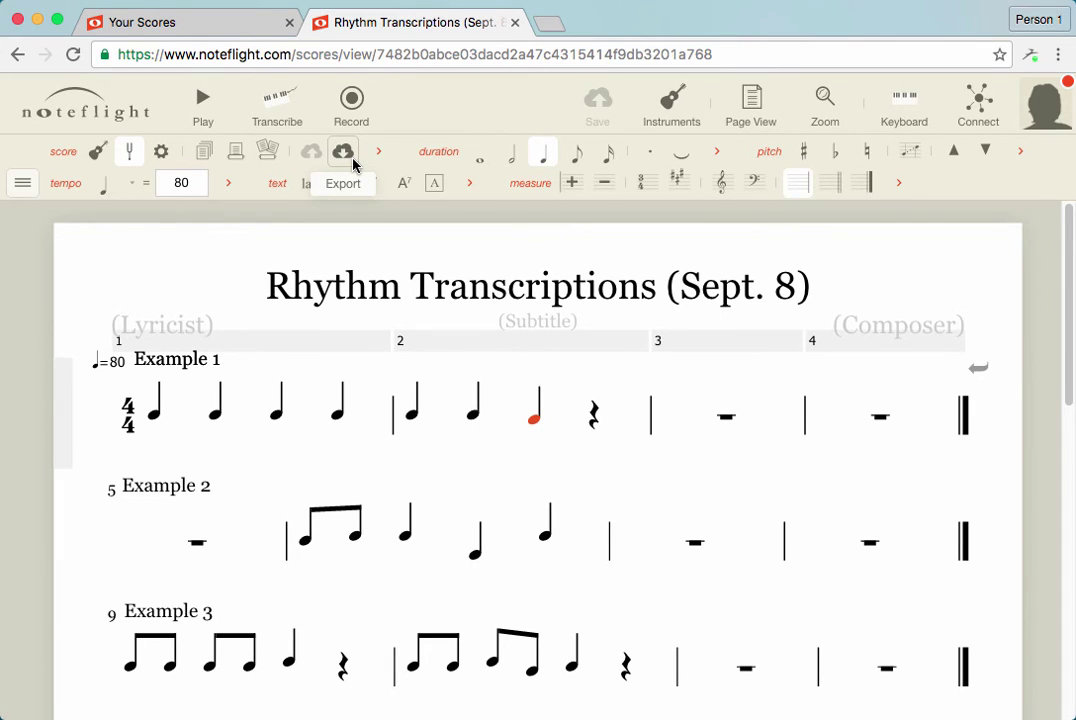
left_click(353, 165)
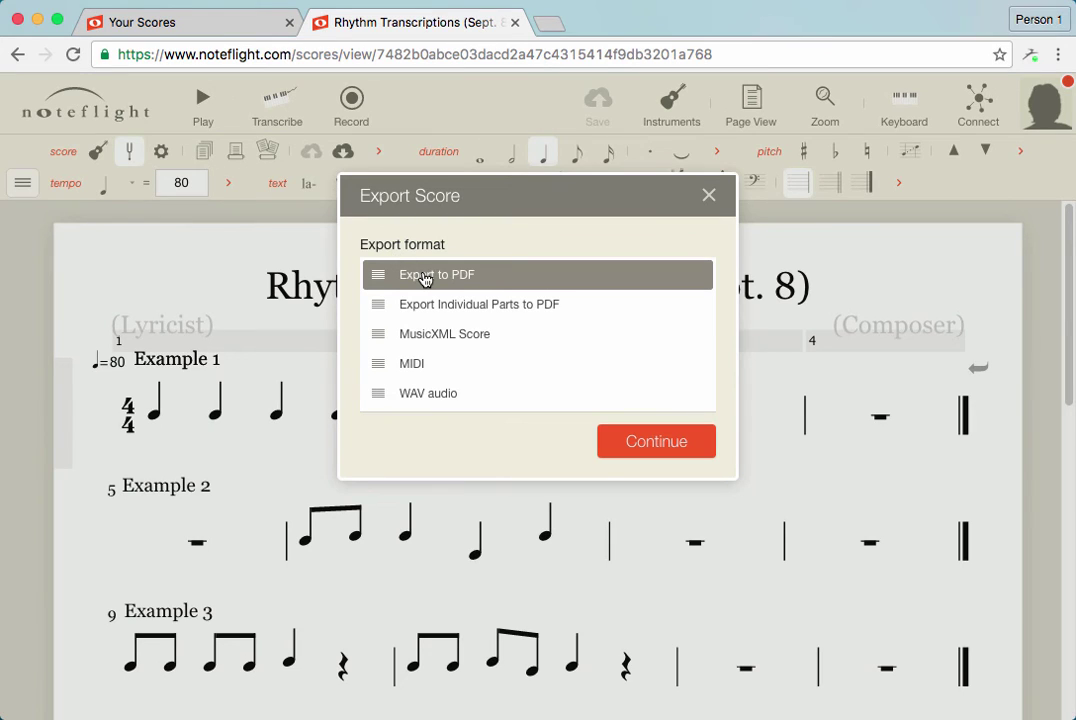
left_click(640, 440)
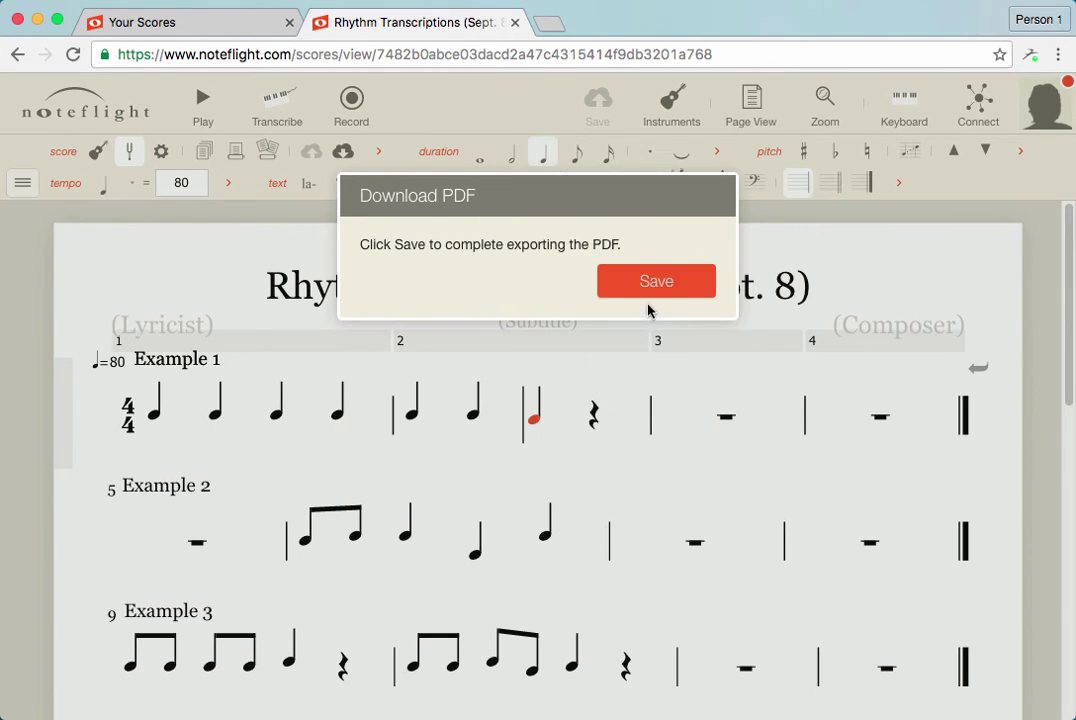
left_click(639, 281)
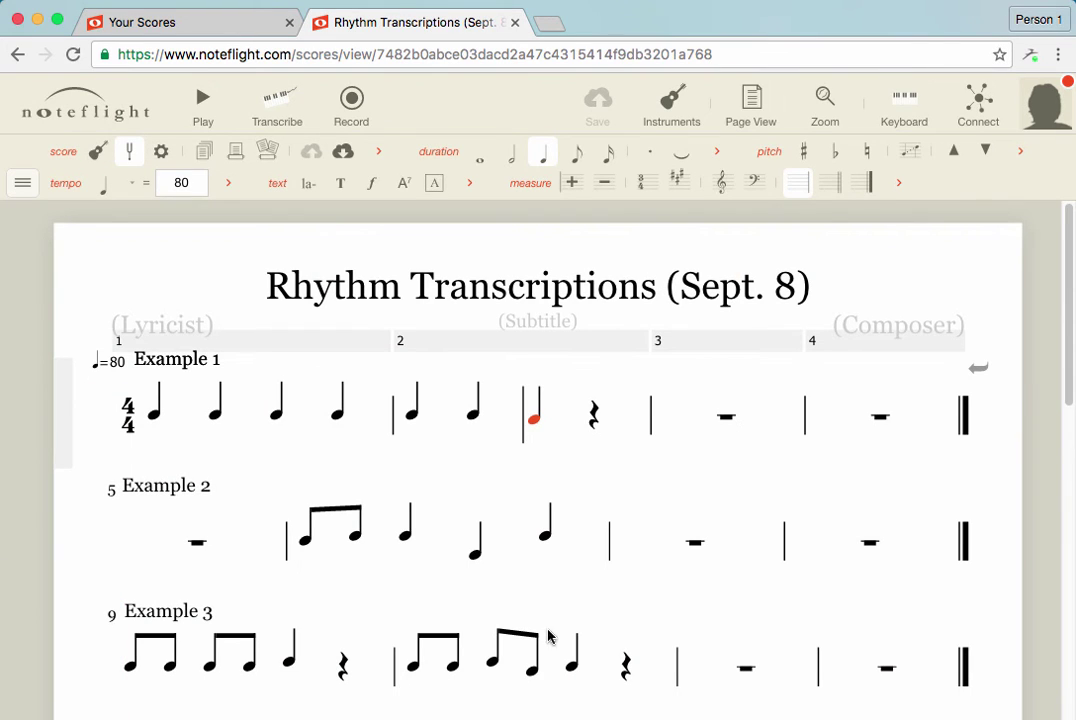
mouse_move(240, 712)
left_click(95, 716)
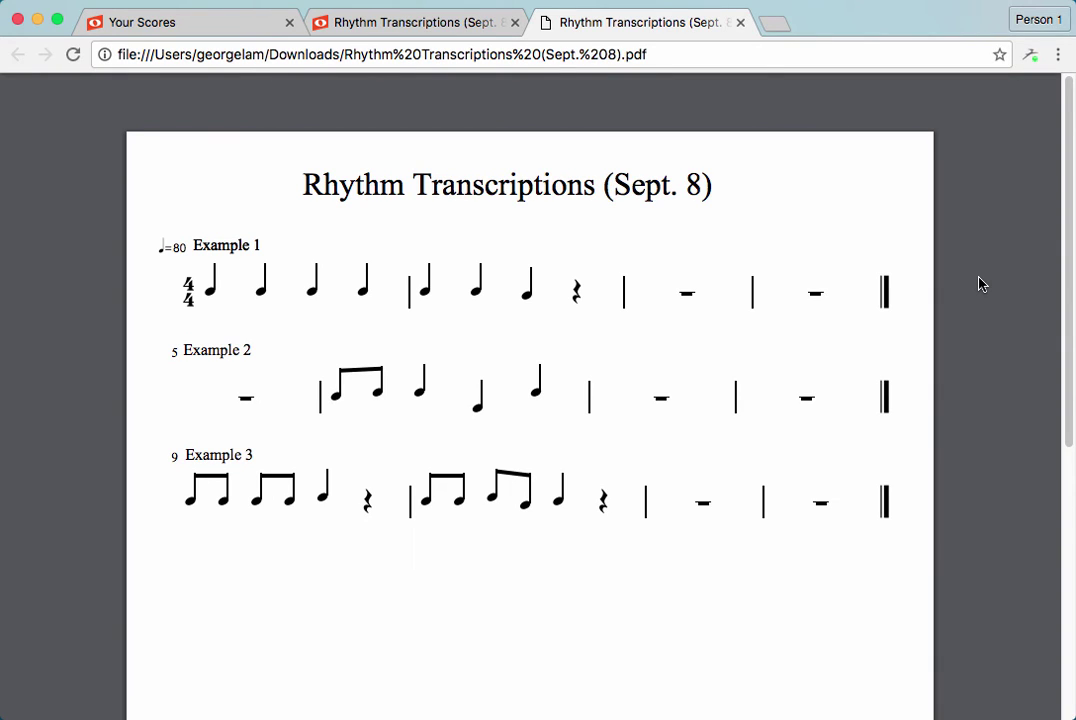
Close the exported PDF tab to return to the Noteflight score
left_click(740, 22)
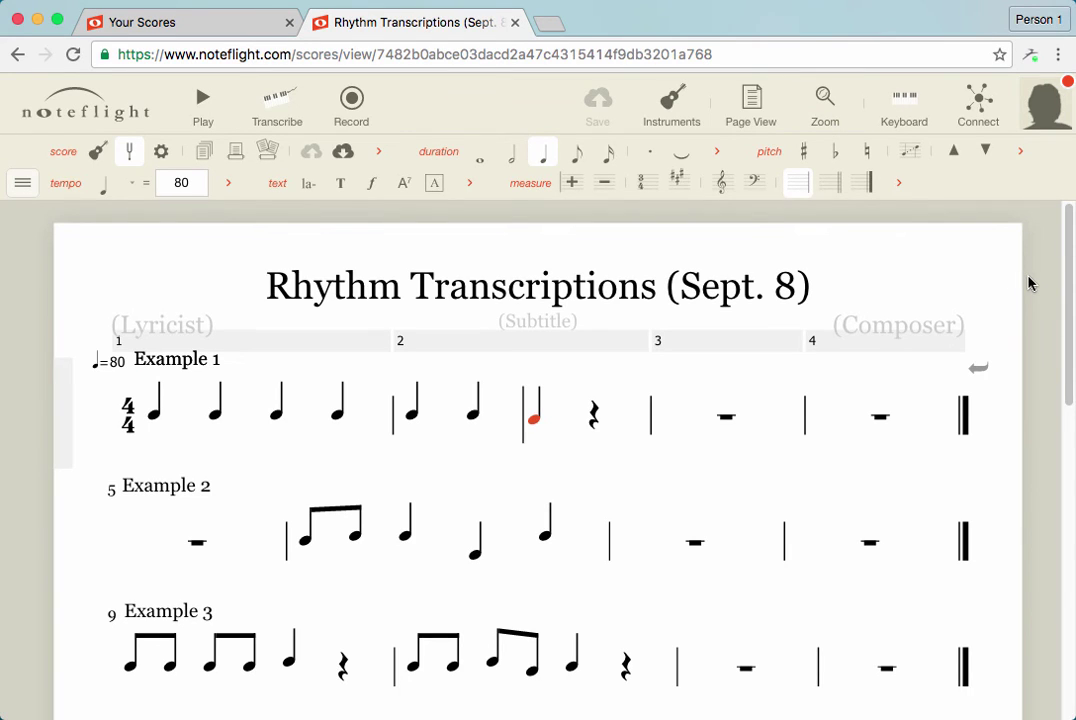
Check measures across Examples 1–3, then select all of Example 1's measure 2
scroll(1028, 284, "down", 2)
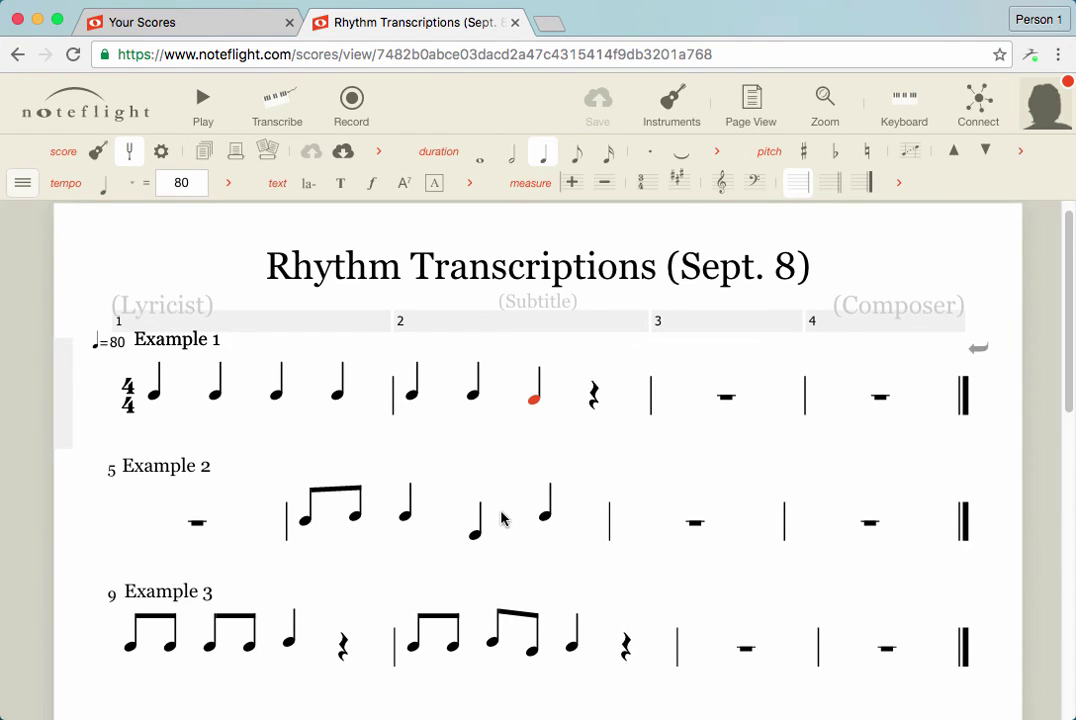
left_click(375, 533)
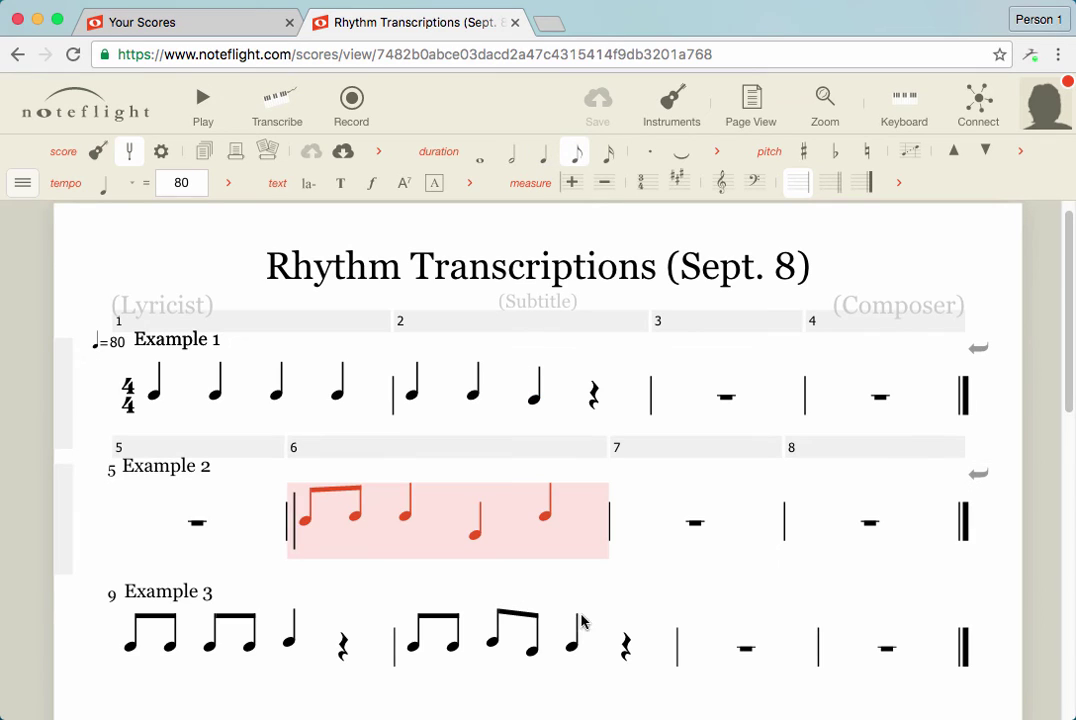
left_click(312, 651)
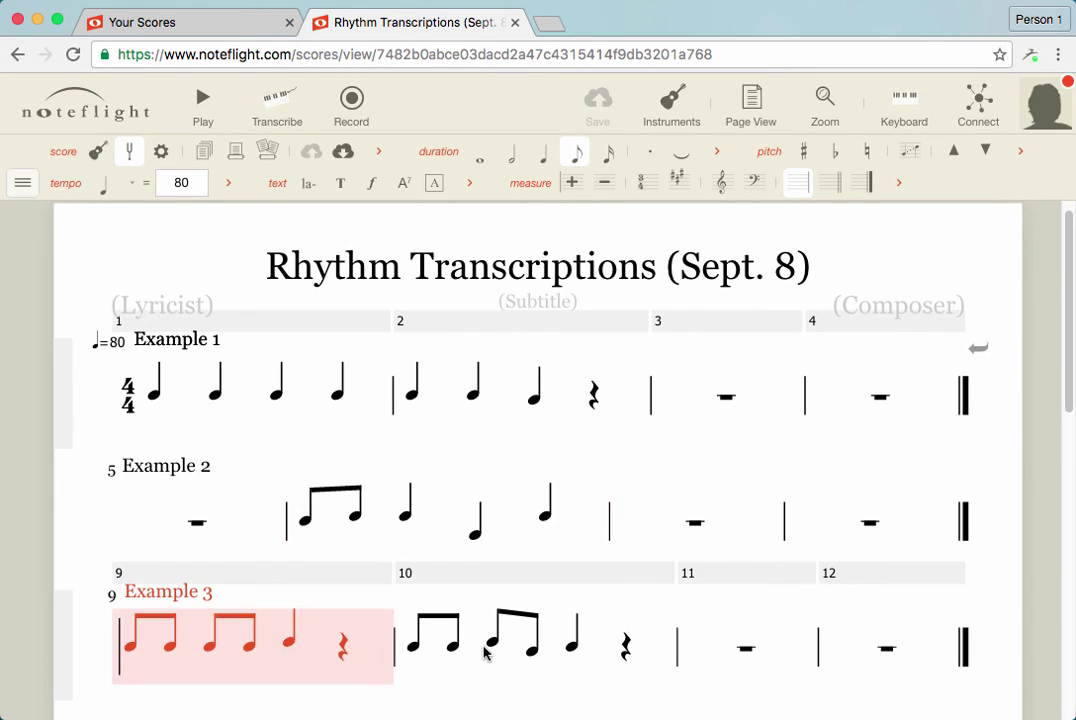
left_click(492, 638)
left_click(473, 634)
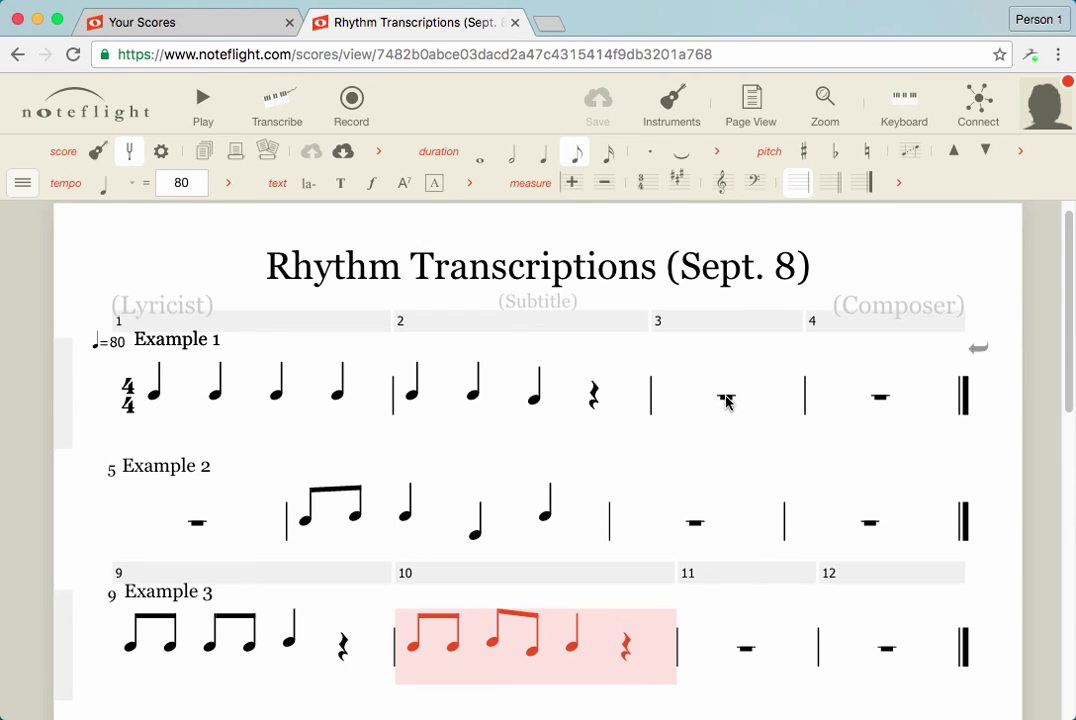
left_click(727, 400)
left_click(882, 400)
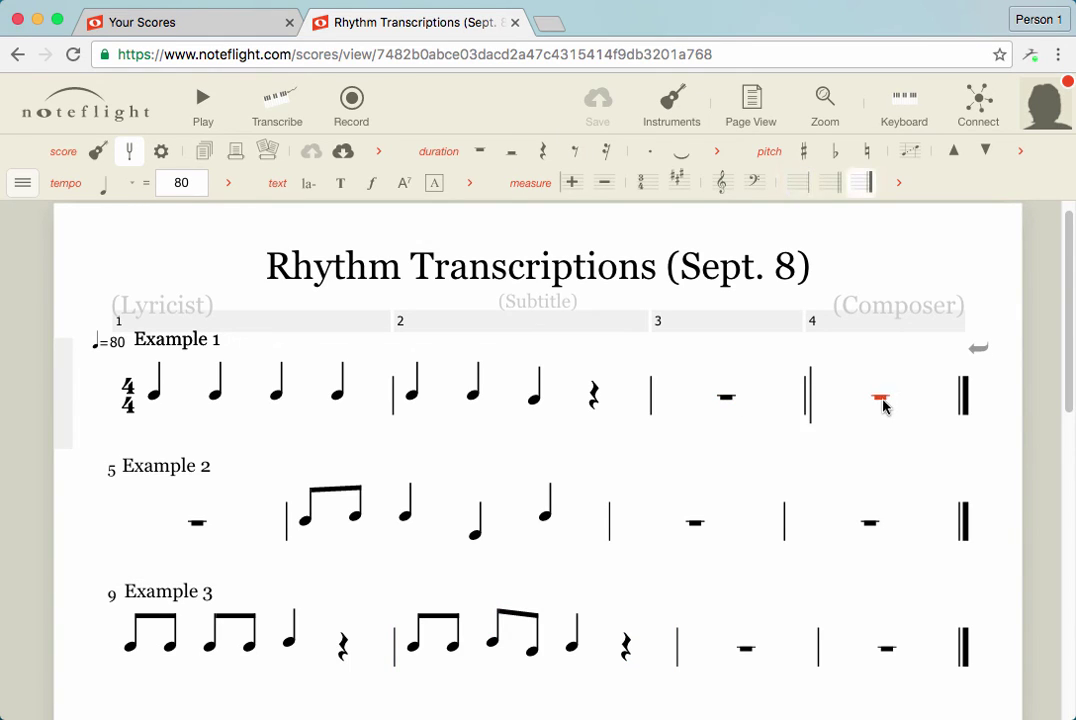
left_click(413, 396)
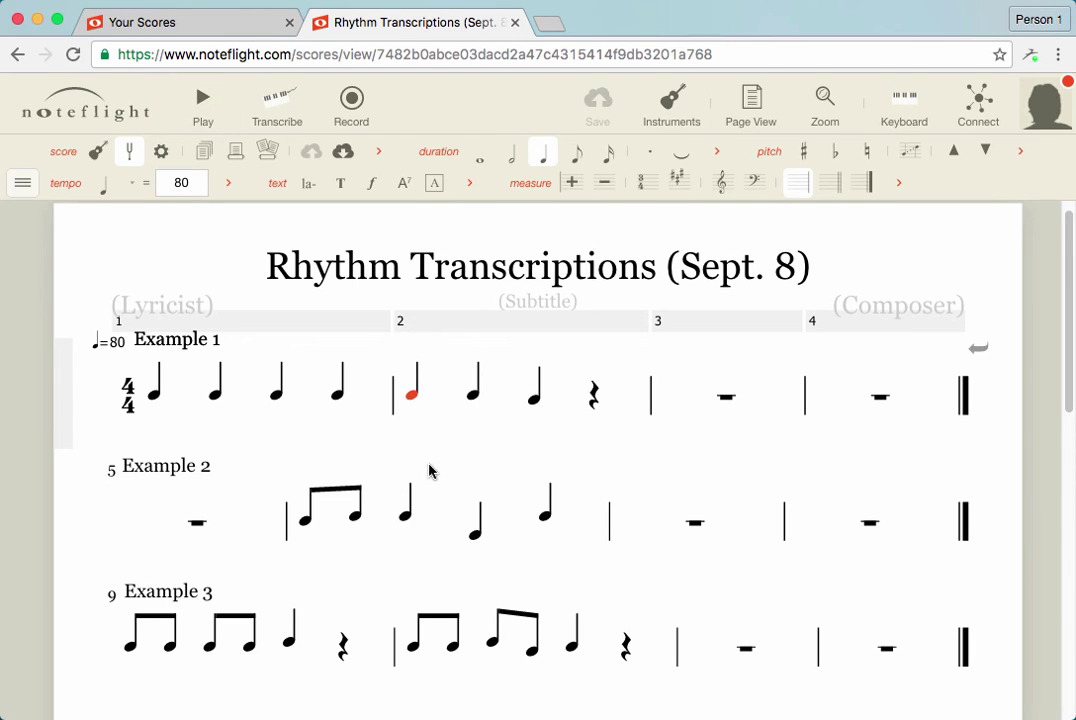
left_click(437, 357)
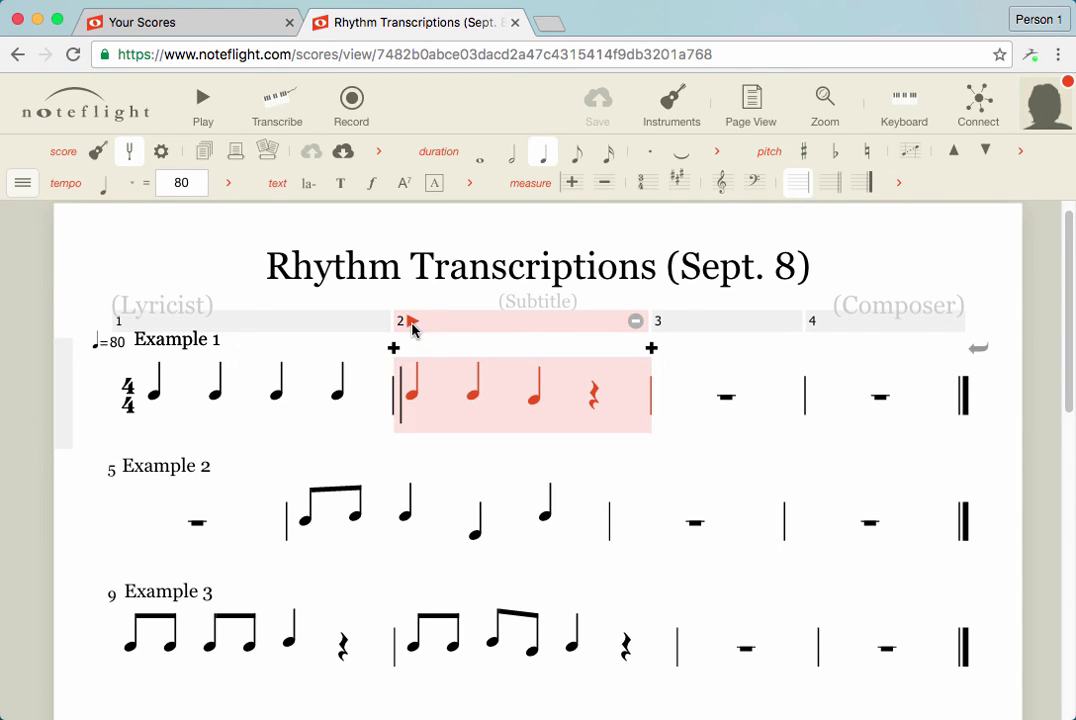
Play the score from Example 1 measure 2, then stop playback
left_click(412, 323)
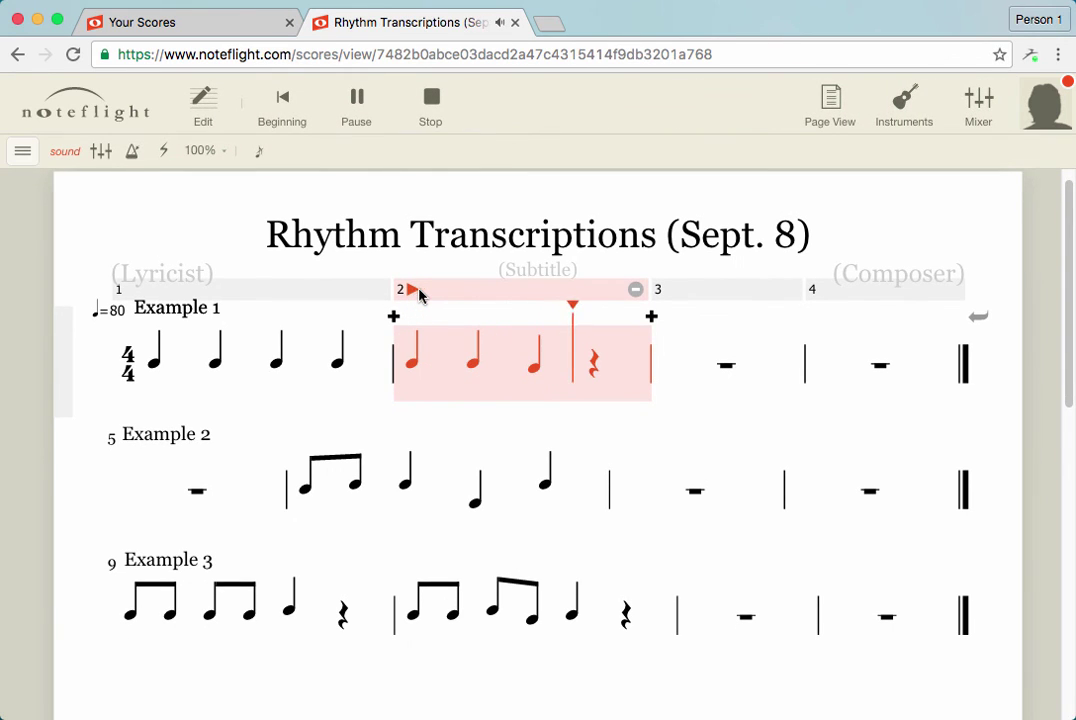
left_click(430, 110)
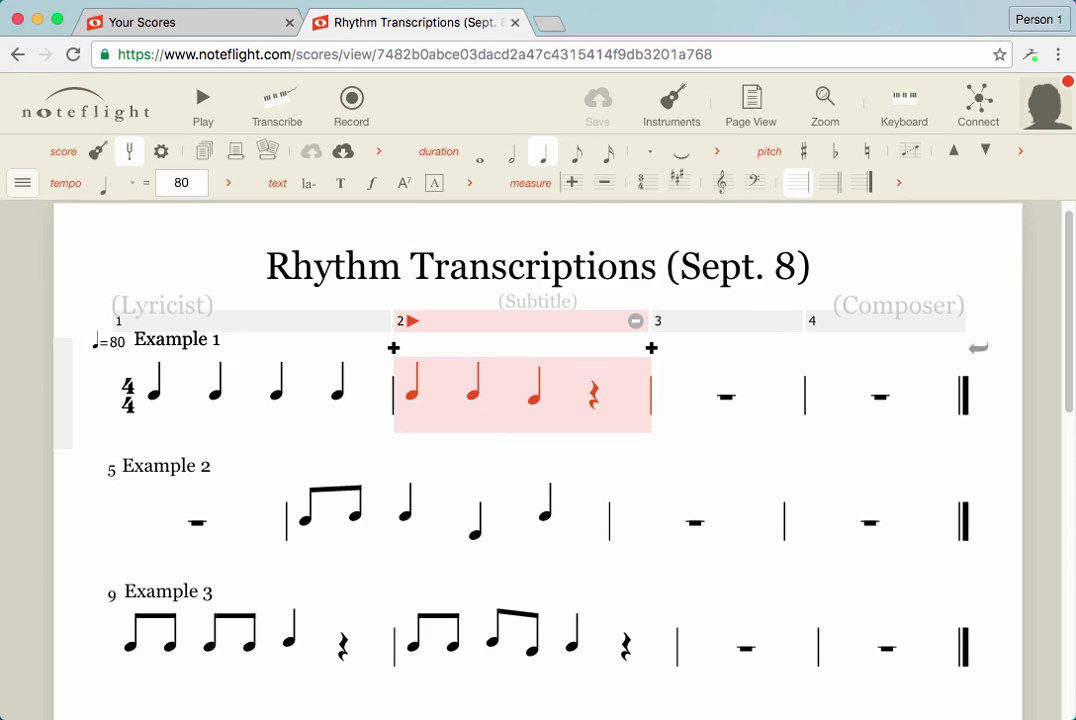
left_click(822, 0)
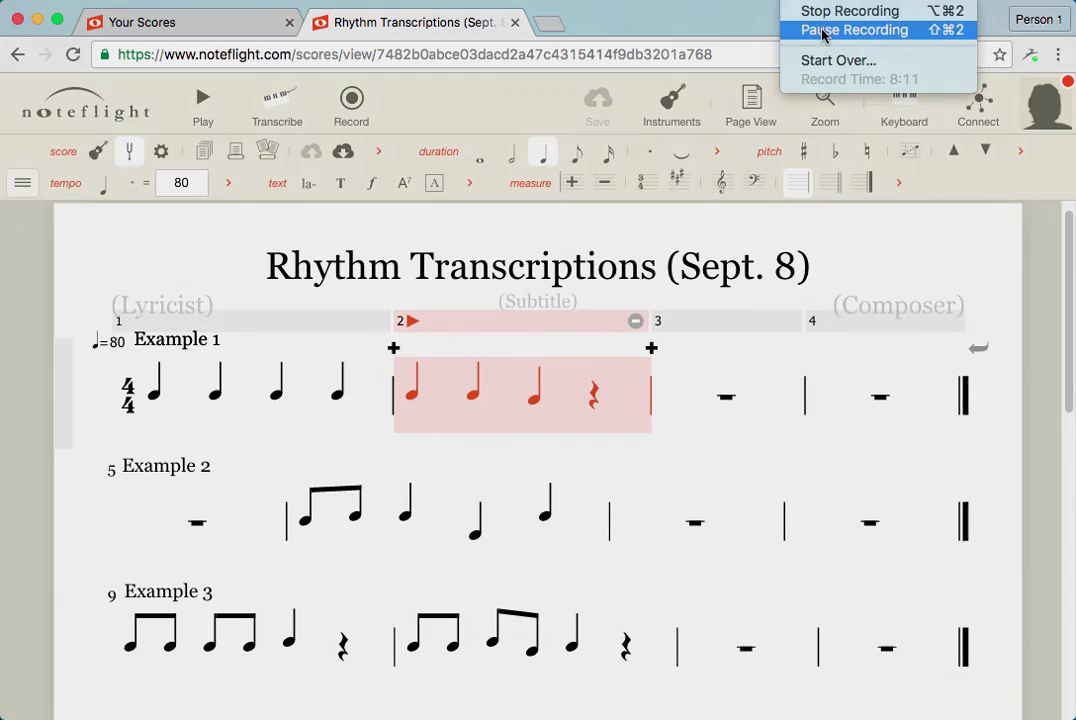